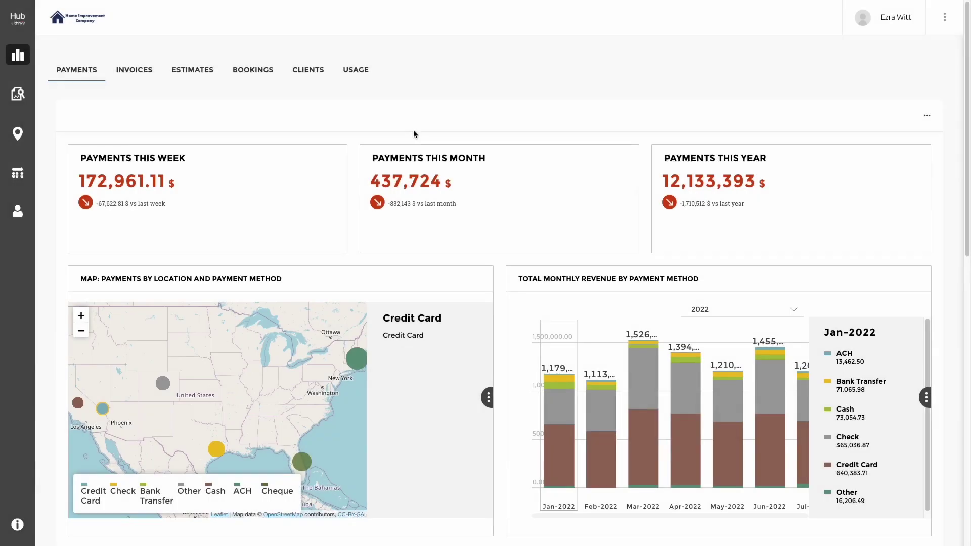
Open the Data Explorer from the Explorer icon in the left sidebar
{"action": "left_click", "coordinate": [15, 95]}
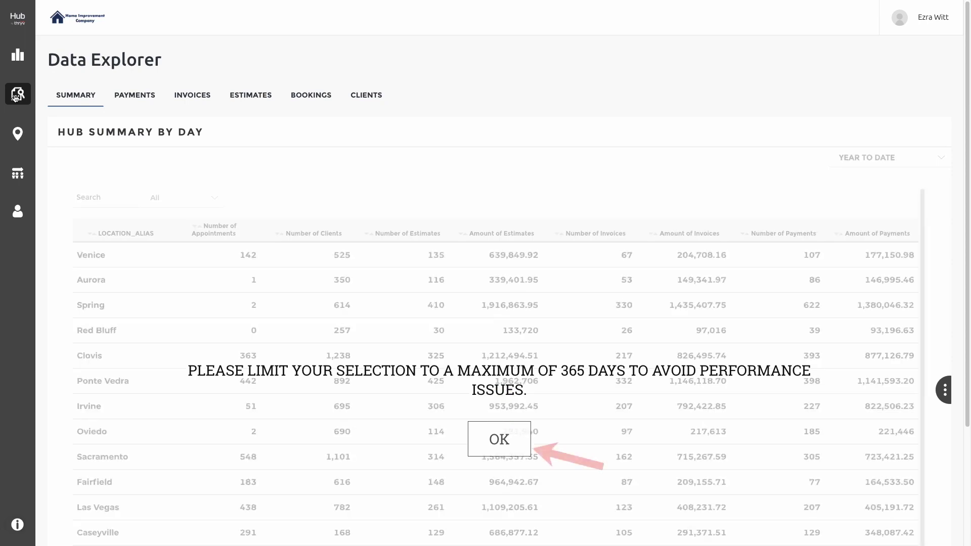
Dismiss the 'limit your selection to 365 days' notice with OK
{"action": "left_click", "coordinate": [496, 433]}
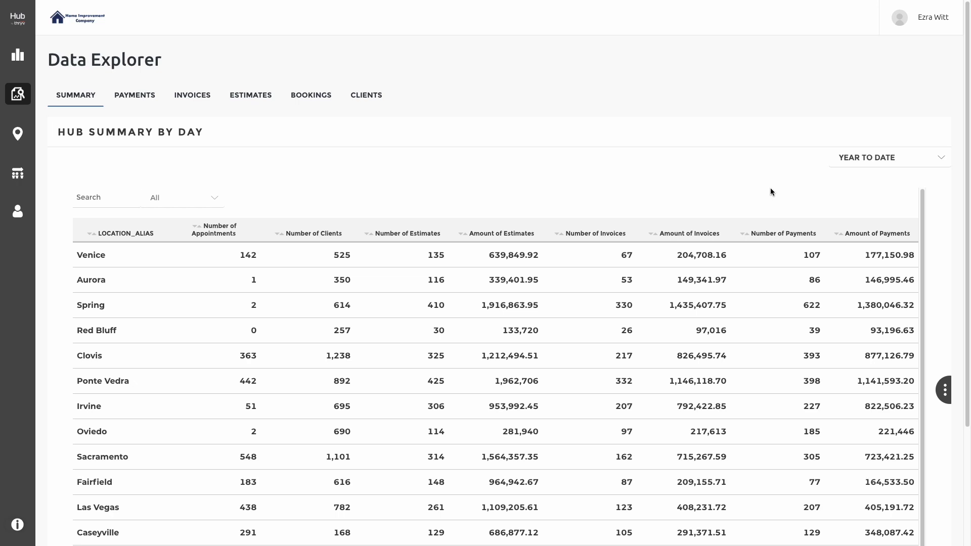
Sort Hub Summary by Day by Number of Clients descending, putting Rockledge (1,328) on top
{"action": "left_click", "coordinate": [281, 234]}
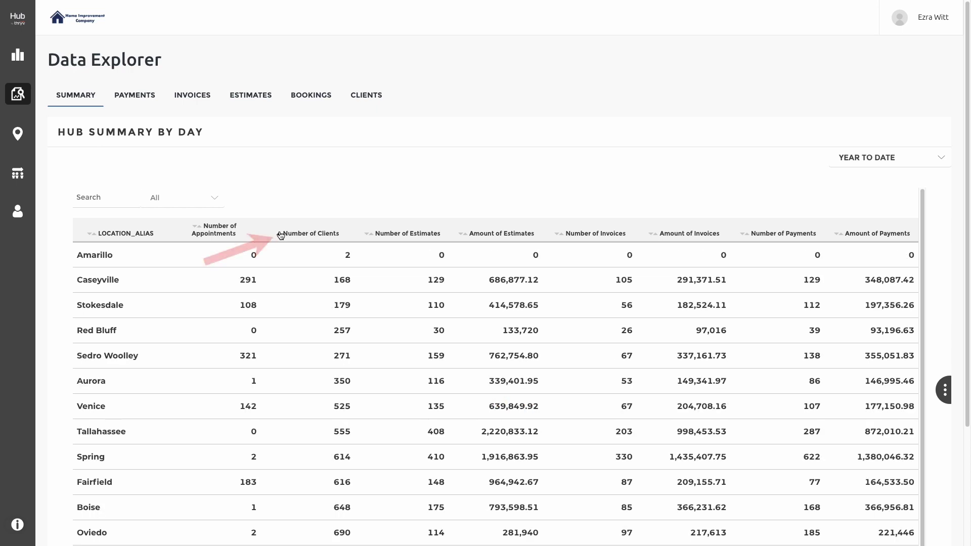
{"action": "left_click", "coordinate": [281, 235]}
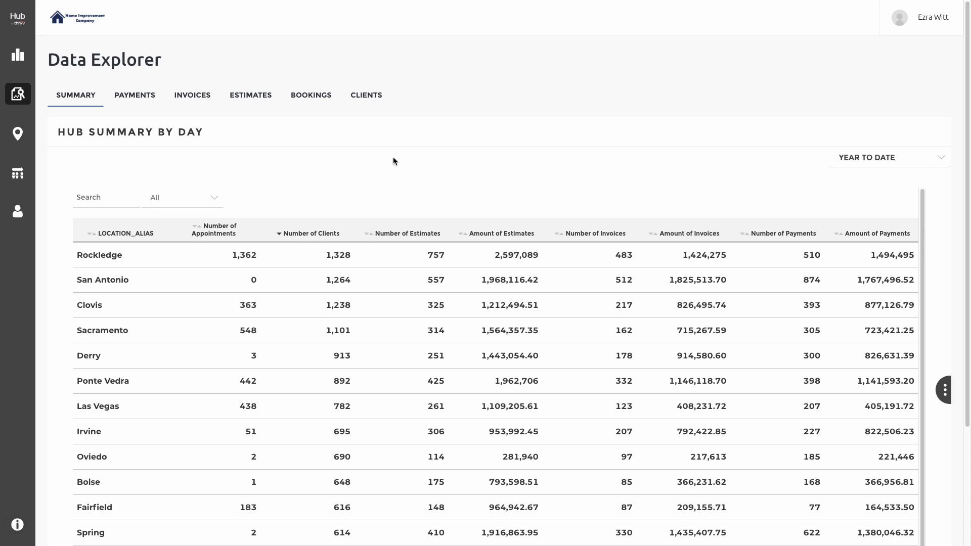
Search the summary table for 'Boise', check the searchable columns, then clear the search
{"action": "left_click", "coordinate": [79, 196]}
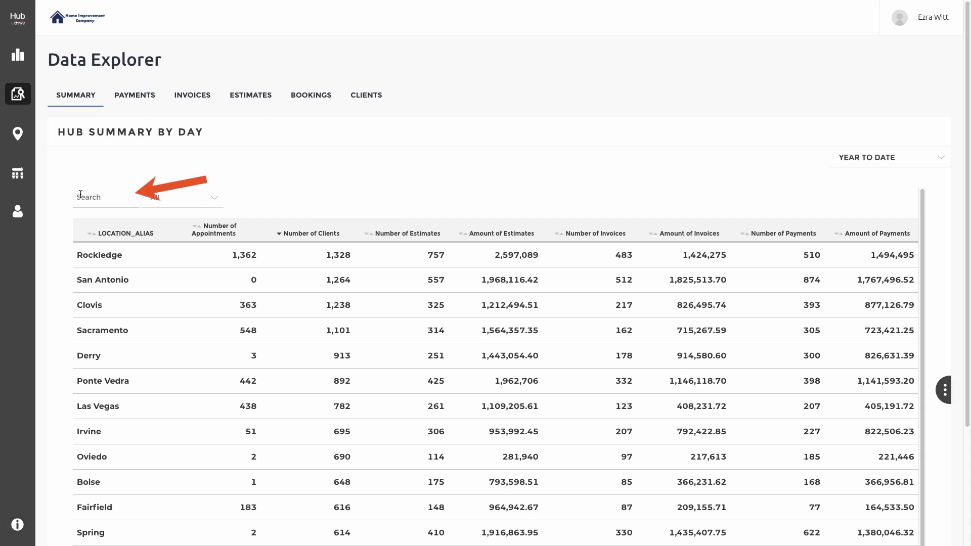
{"action": "type", "text": "Boise"}
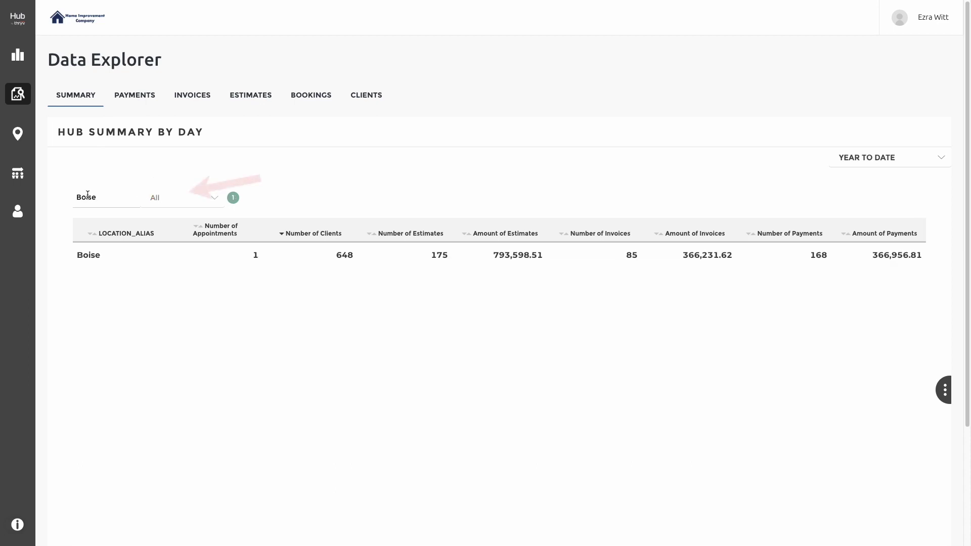
{"action": "left_click", "coordinate": [168, 201]}
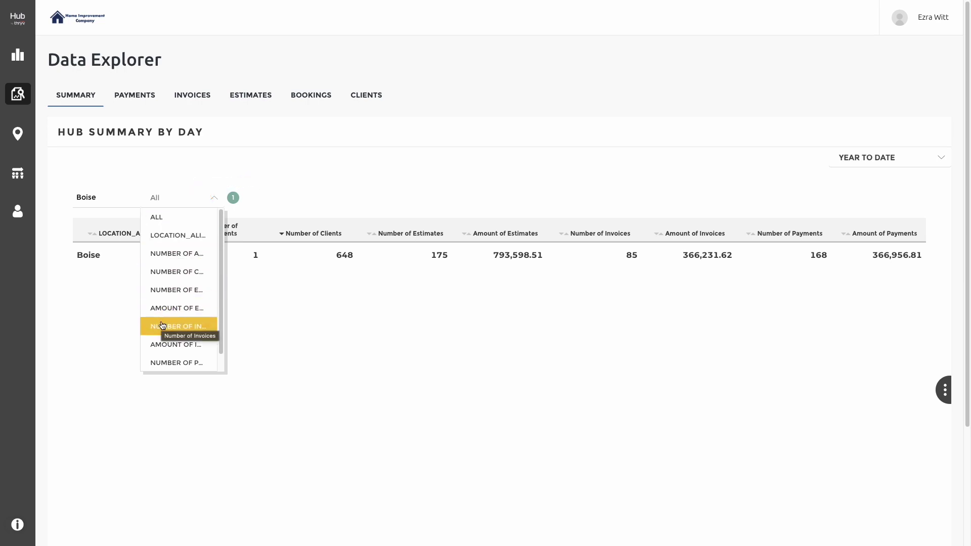
{"action": "scroll", "coordinate": [170, 363], "scroll_direction": "down", "scroll_amount": 1}
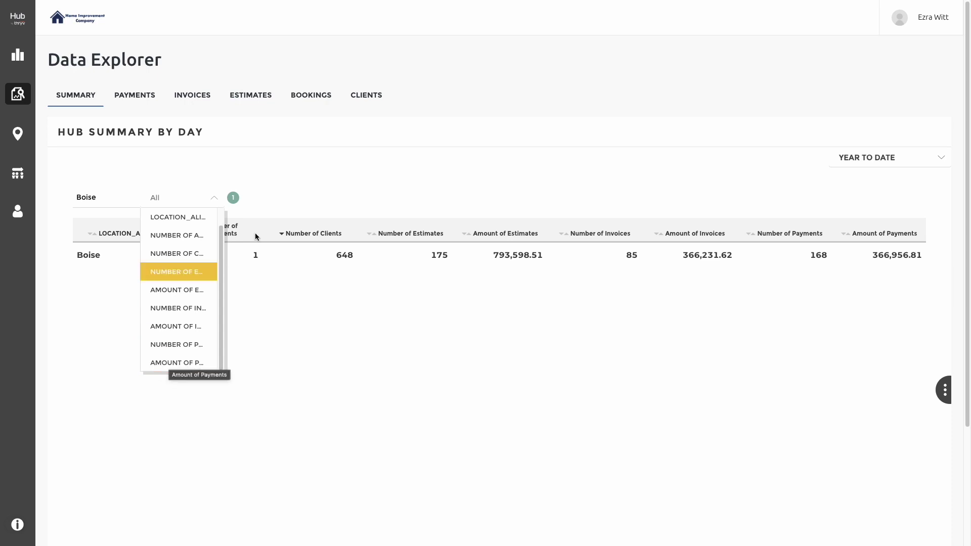
{"action": "left_click", "coordinate": [273, 193]}
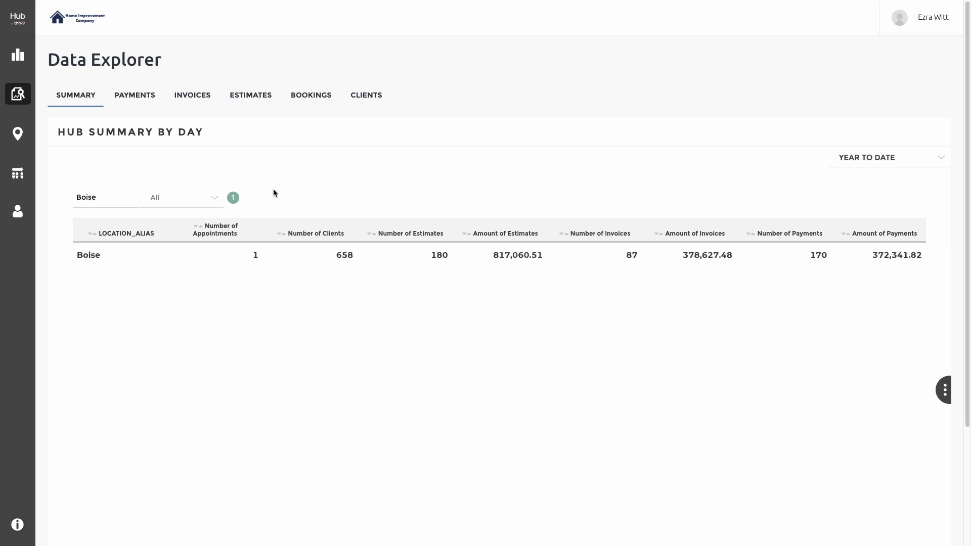
{"action": "double_click", "coordinate": [101, 201]}
{"action": "key", "text": "BackSpace"}
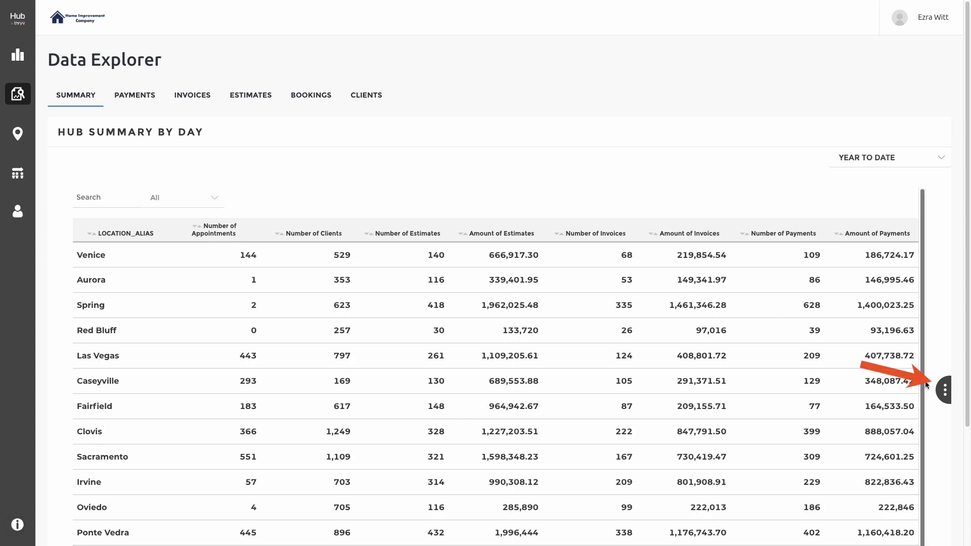
{"action": "left_click", "coordinate": [945, 393]}
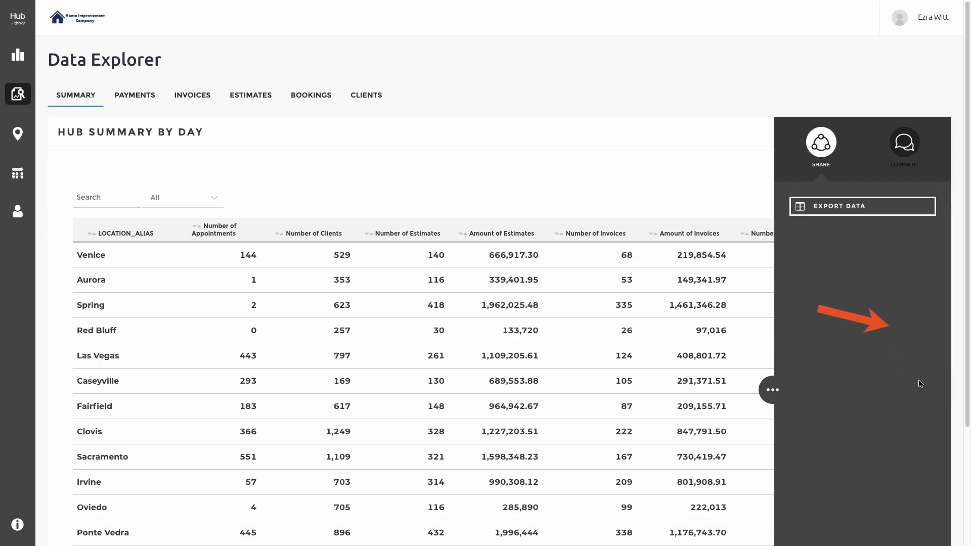
{"action": "left_click", "coordinate": [819, 215]}
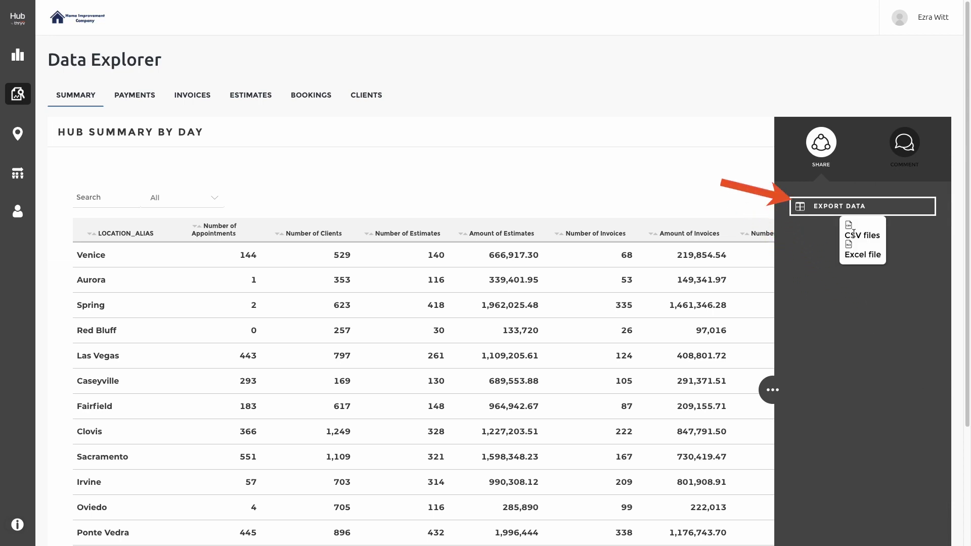
{"action": "left_click", "coordinate": [671, 186]}
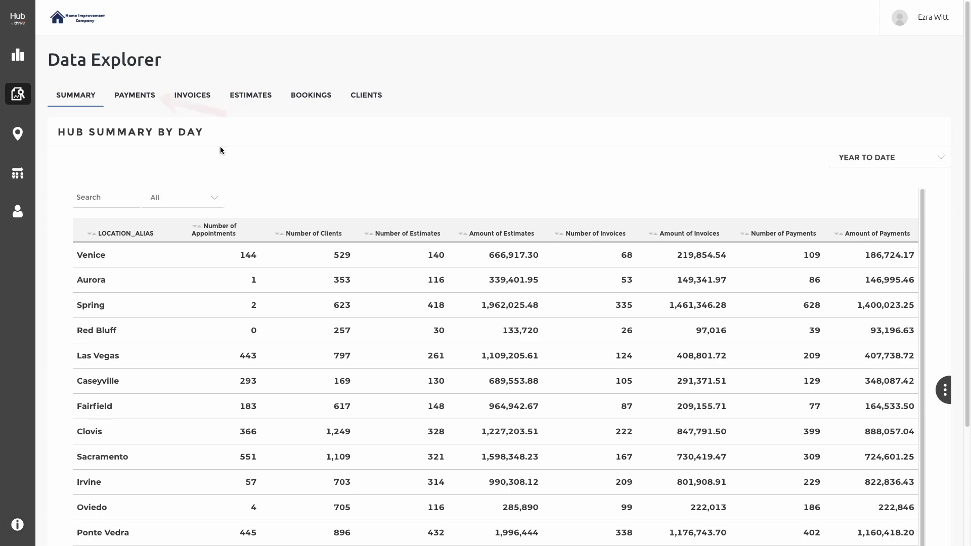
{"action": "left_click", "coordinate": [130, 98]}
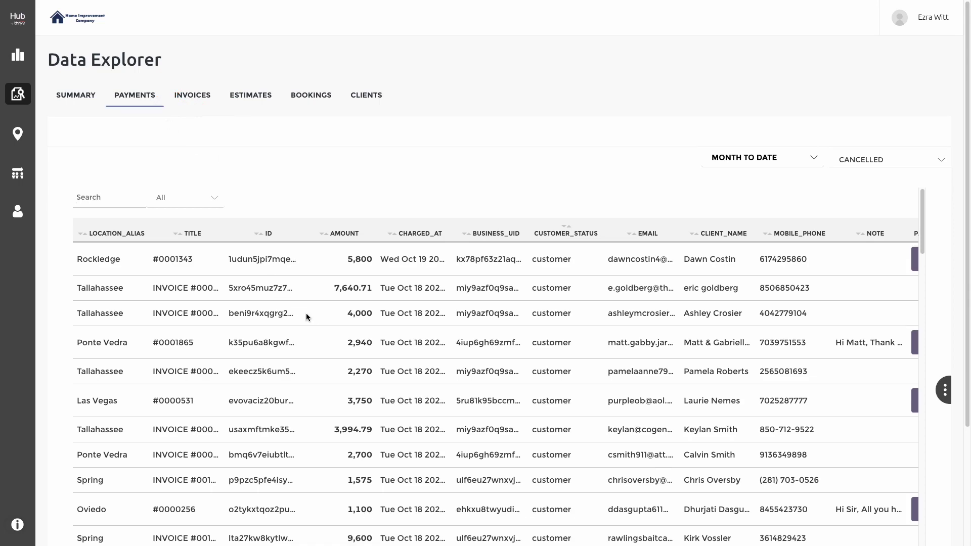
Filter the month-to-date Payments list to PAID status, removing CANCELLED
{"action": "scroll", "coordinate": [311, 314], "scroll_direction": "down", "scroll_amount": 1}
{"action": "scroll", "coordinate": [312, 316], "scroll_direction": "down", "scroll_amount": 3}
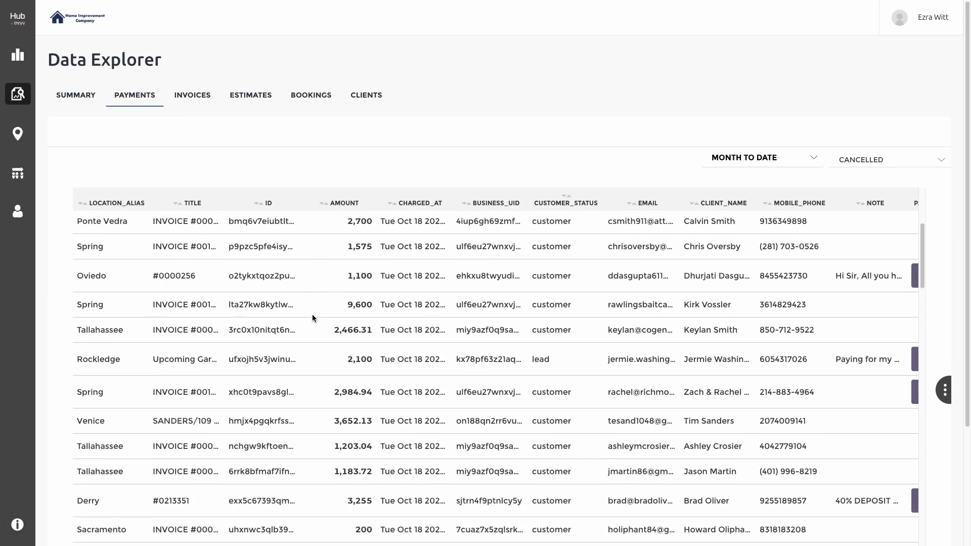
{"action": "left_click", "coordinate": [760, 165]}
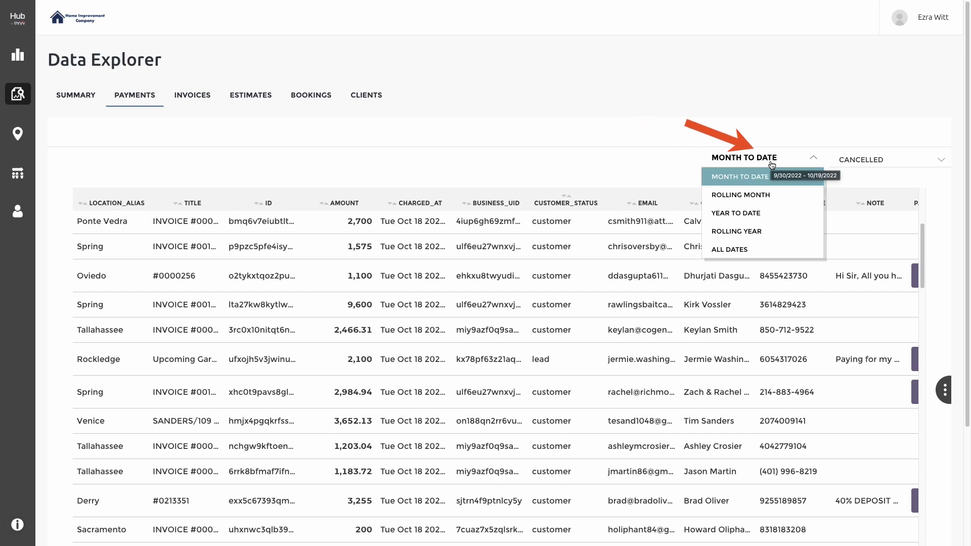
{"action": "left_click", "coordinate": [850, 160]}
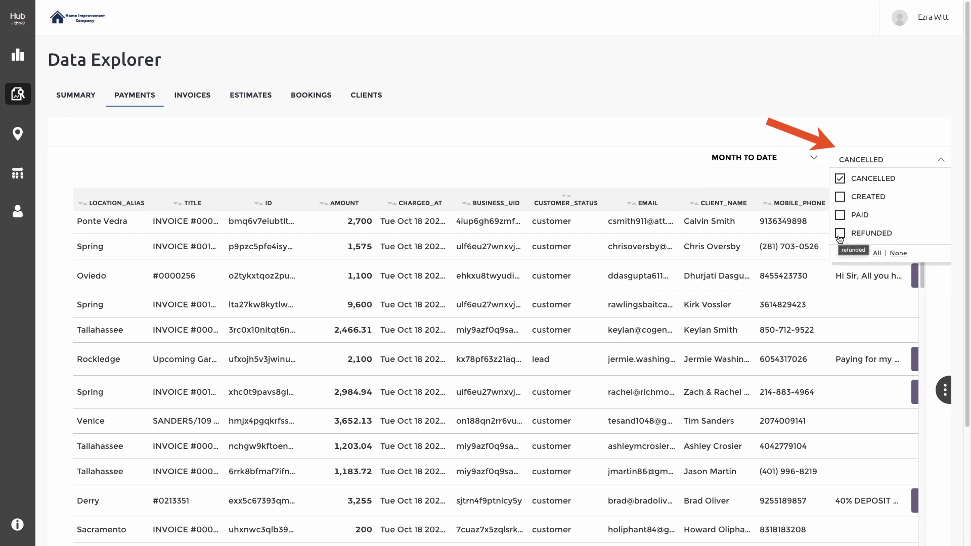
{"action": "left_click", "coordinate": [842, 216]}
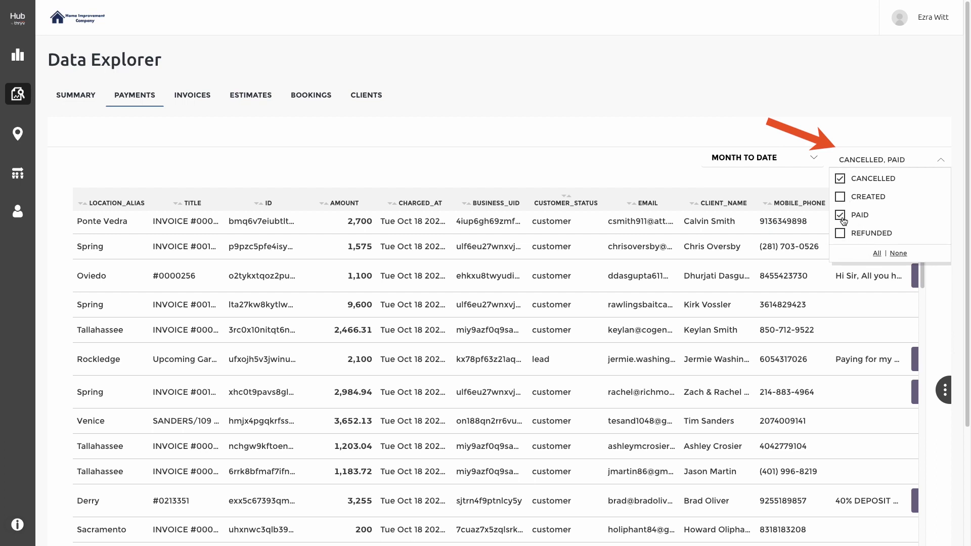
{"action": "left_click", "coordinate": [843, 180]}
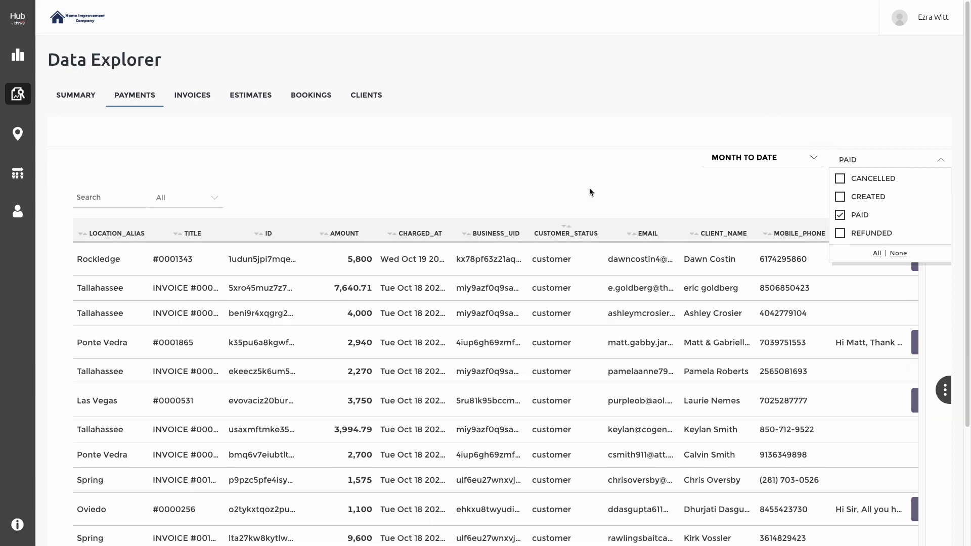
{"action": "left_click", "coordinate": [589, 190]}
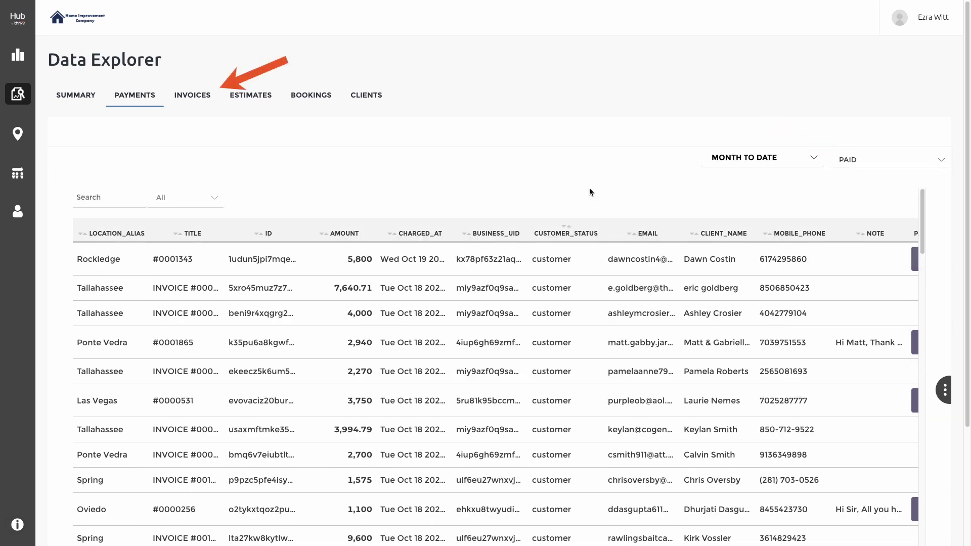
Show the Invoices data sorted alphabetically by LOCATION_ALIAS, with Aurora first
{"action": "left_click", "coordinate": [185, 95]}
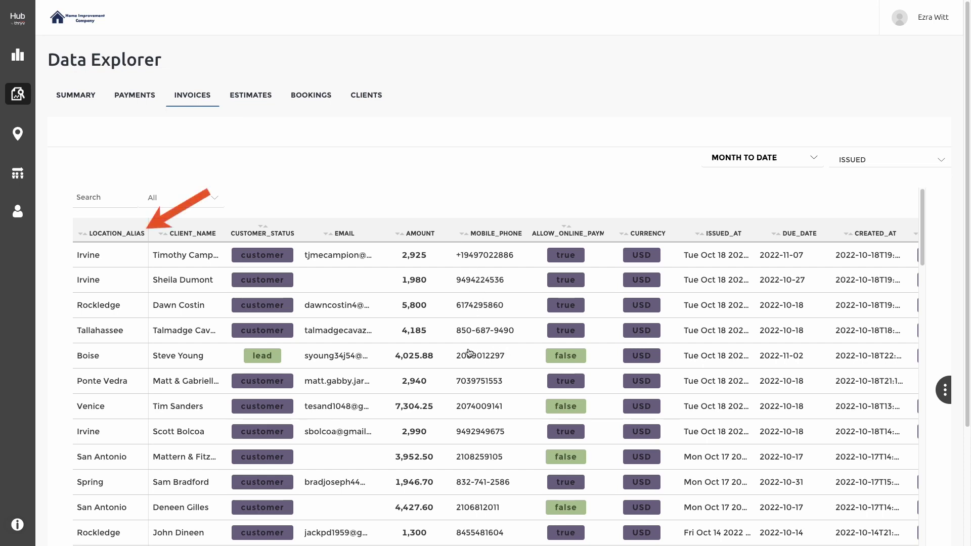
{"action": "scroll", "coordinate": [952, 469], "scroll_direction": "down", "scroll_amount": 1}
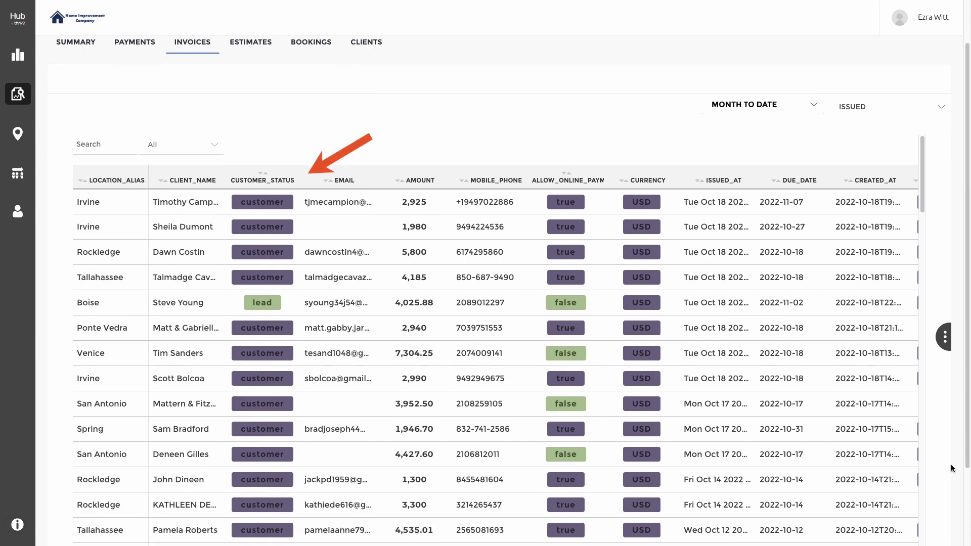
{"action": "scroll", "coordinate": [952, 469], "scroll_direction": "down", "scroll_amount": 2}
{"action": "scroll", "coordinate": [612, 477], "scroll_direction": "up", "scroll_amount": 3}
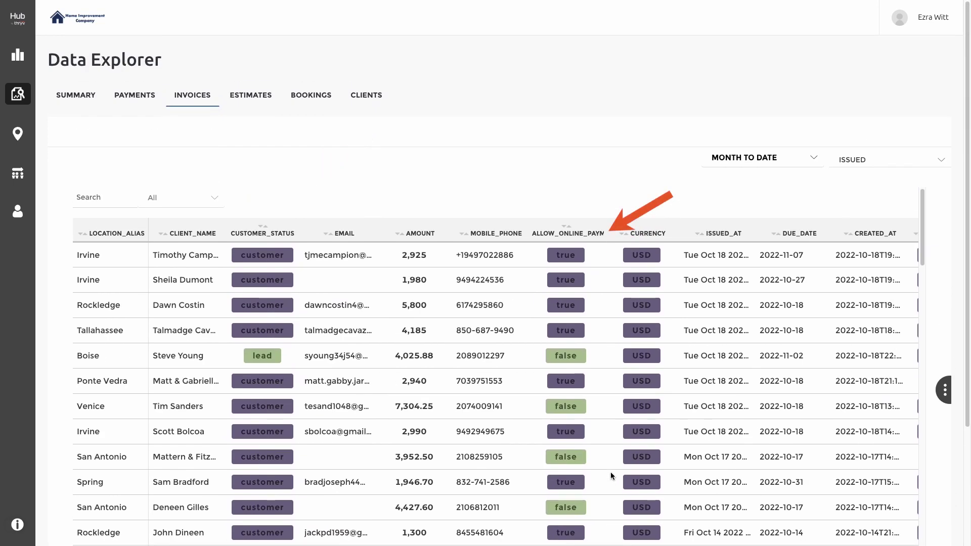
{"action": "left_click", "coordinate": [84, 235]}
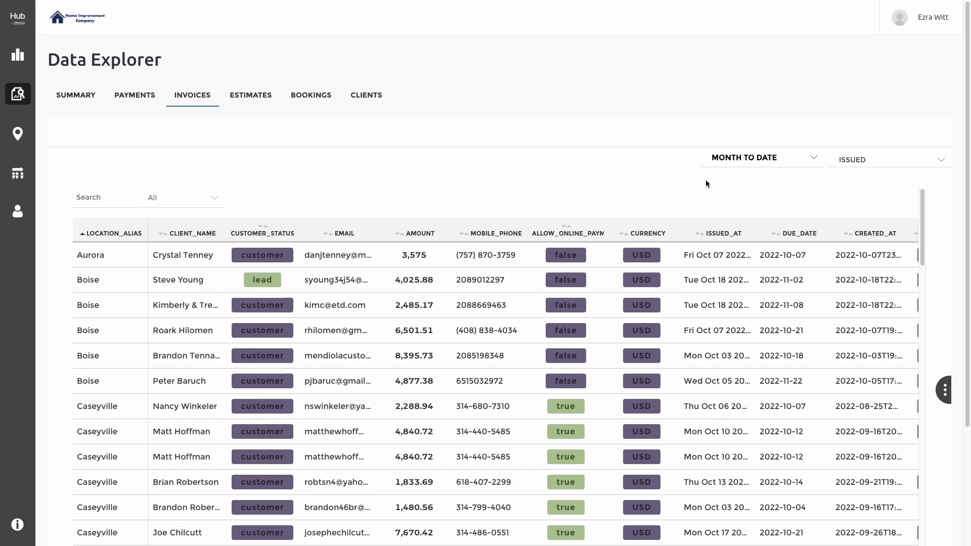
Review the invoice date range and status filters, leaving Month to Date and Issued unchanged
{"action": "left_click", "coordinate": [745, 163]}
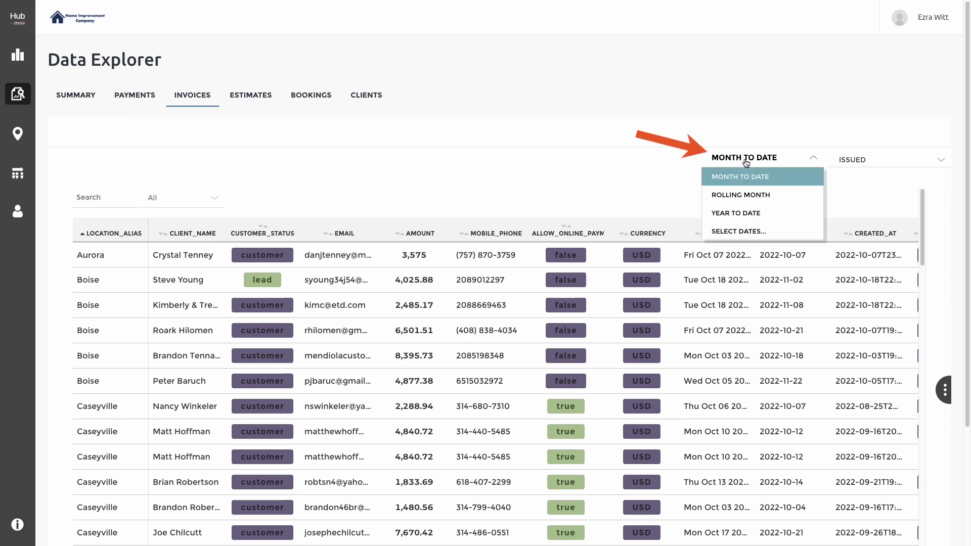
{"action": "left_click", "coordinate": [856, 160]}
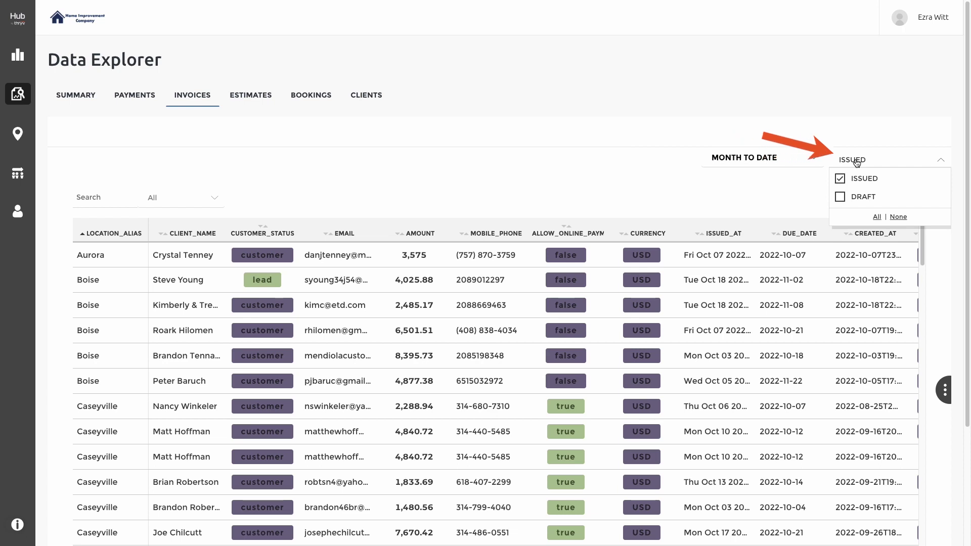
{"action": "left_click", "coordinate": [520, 172]}
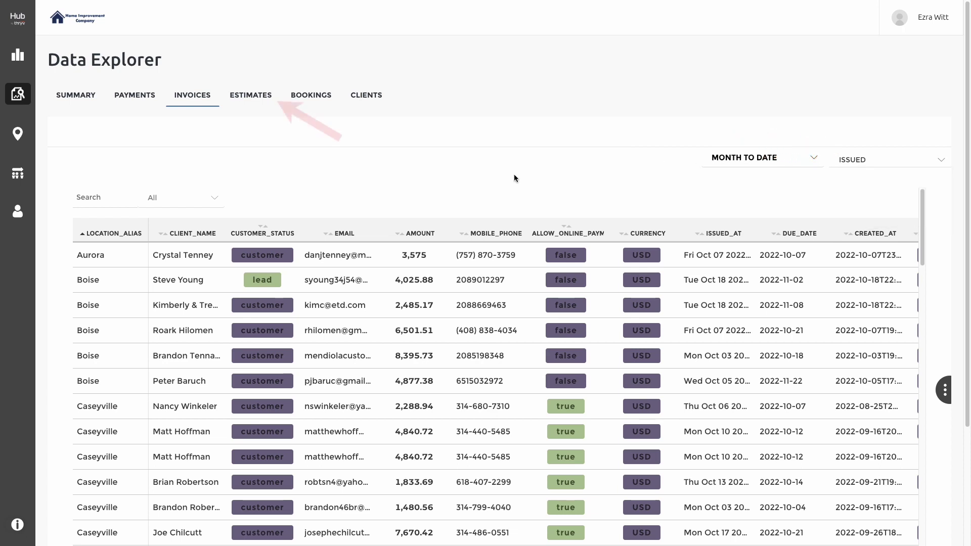
{"action": "left_click", "coordinate": [259, 101]}
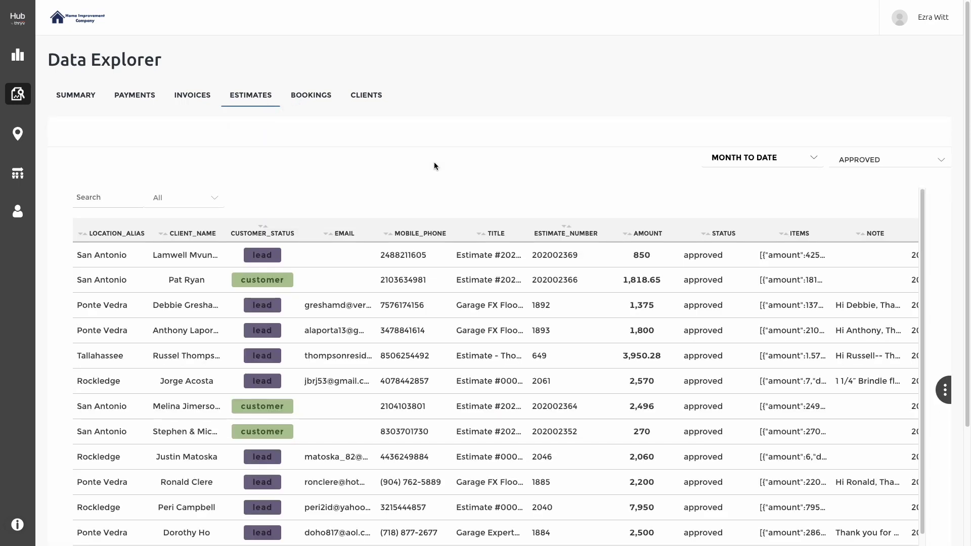
{"action": "left_click", "coordinate": [815, 159]}
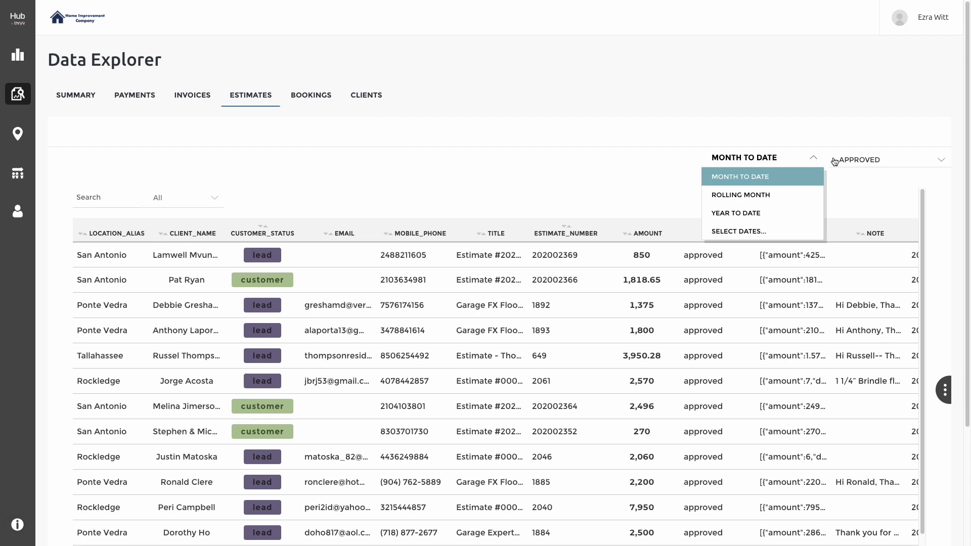
{"action": "left_click", "coordinate": [894, 164]}
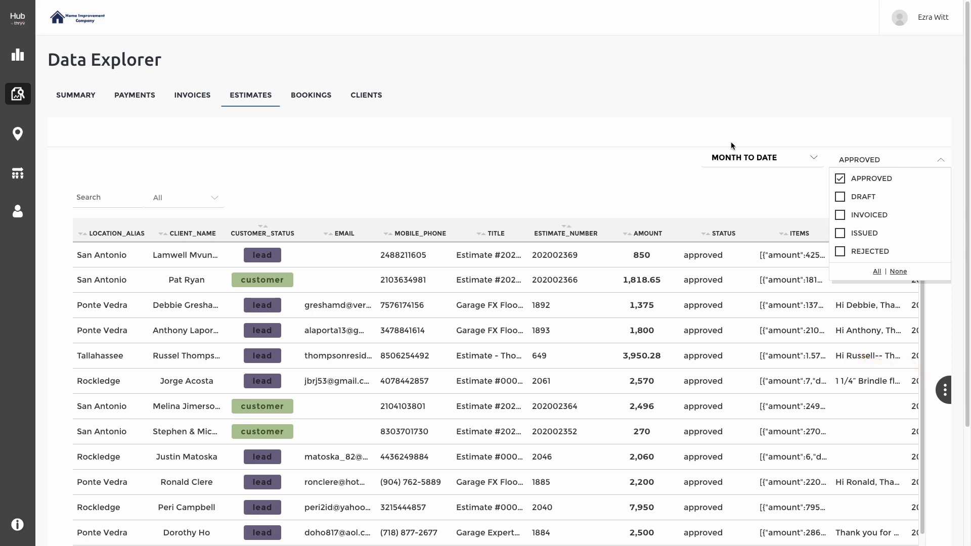
{"action": "left_click", "coordinate": [356, 146]}
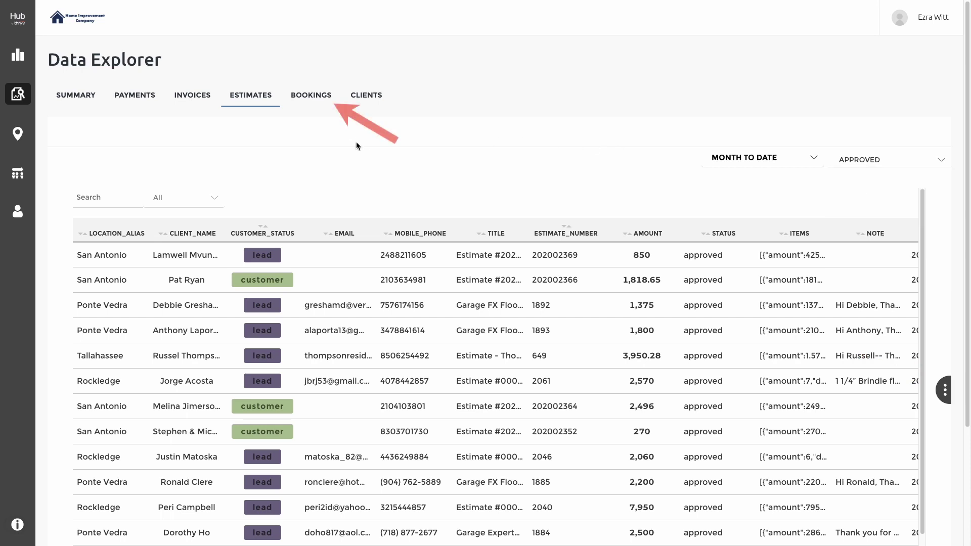
{"action": "left_click", "coordinate": [311, 98]}
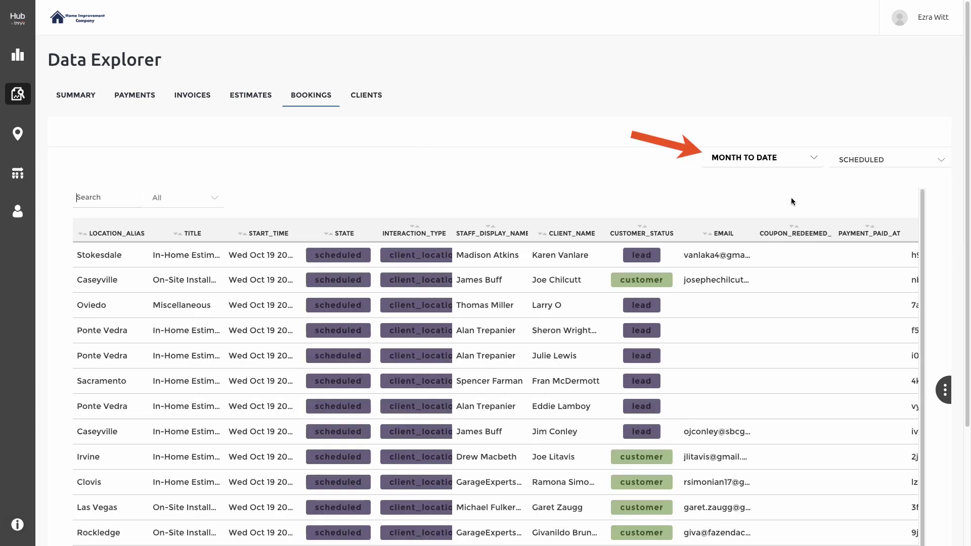
Add CREATED to the SCHEDULED status filter on month-to-date Bookings, then switch to Clients
{"action": "left_click", "coordinate": [811, 160]}
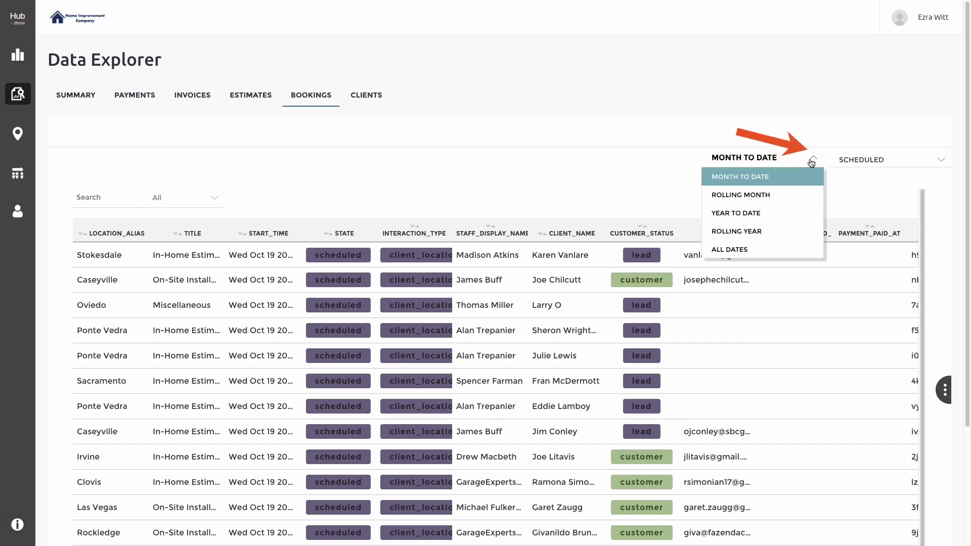
{"action": "left_click", "coordinate": [942, 161]}
{"action": "scroll", "coordinate": [934, 216], "scroll_direction": "down", "scroll_amount": 2}
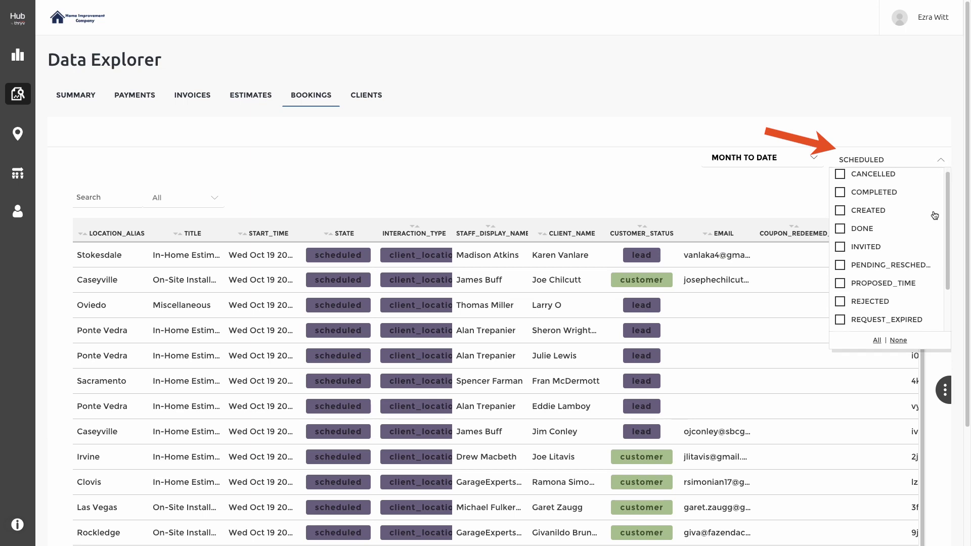
{"action": "scroll", "coordinate": [933, 213], "scroll_direction": "up", "scroll_amount": 3}
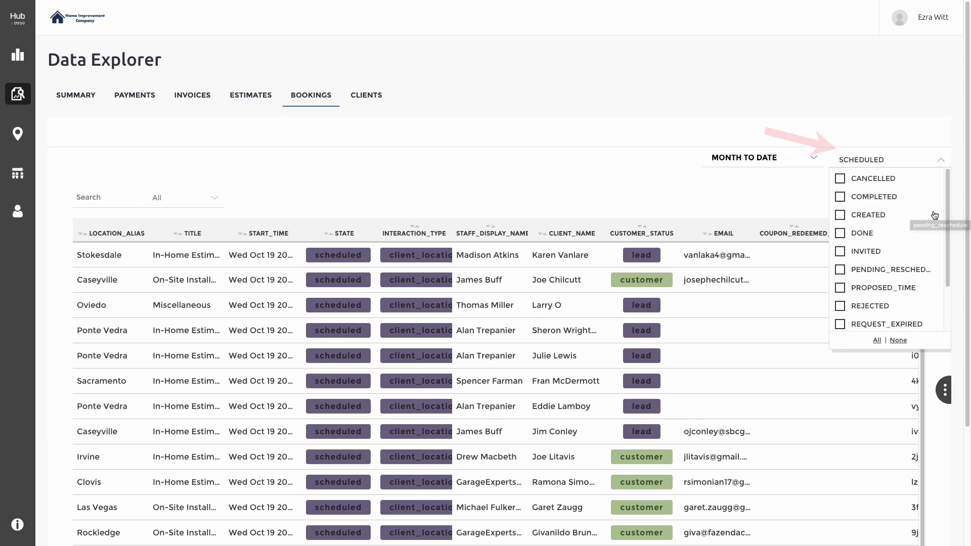
{"action": "left_click", "coordinate": [841, 215]}
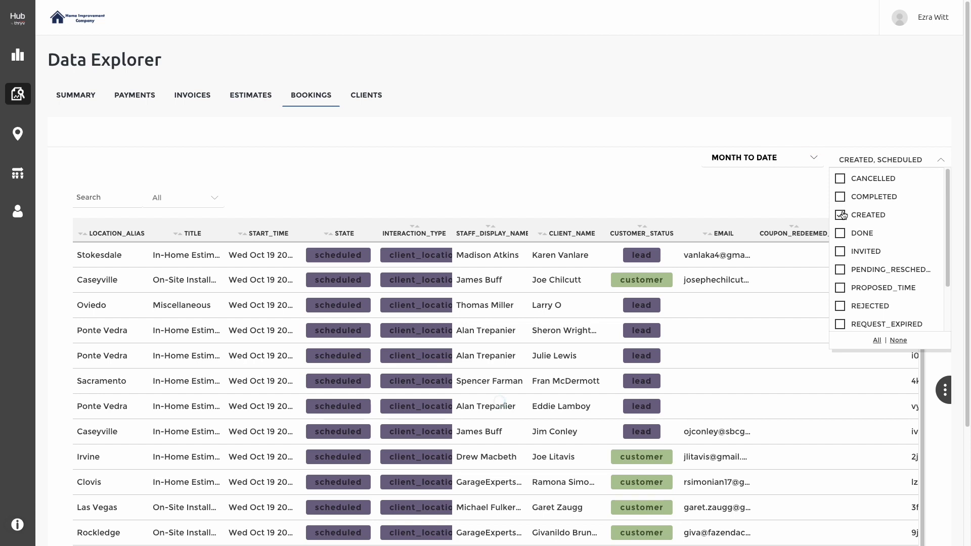
{"action": "left_click", "coordinate": [864, 133]}
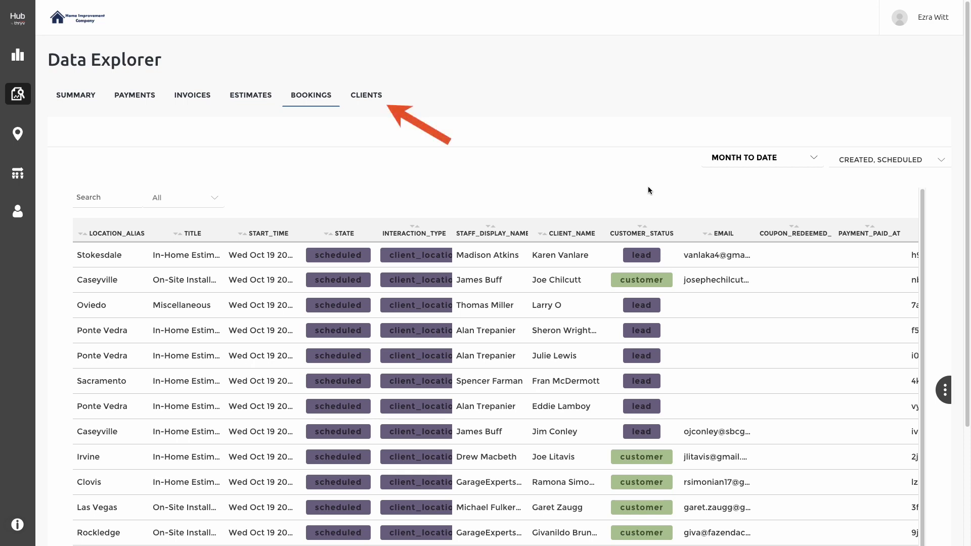
{"action": "left_click", "coordinate": [371, 98]}
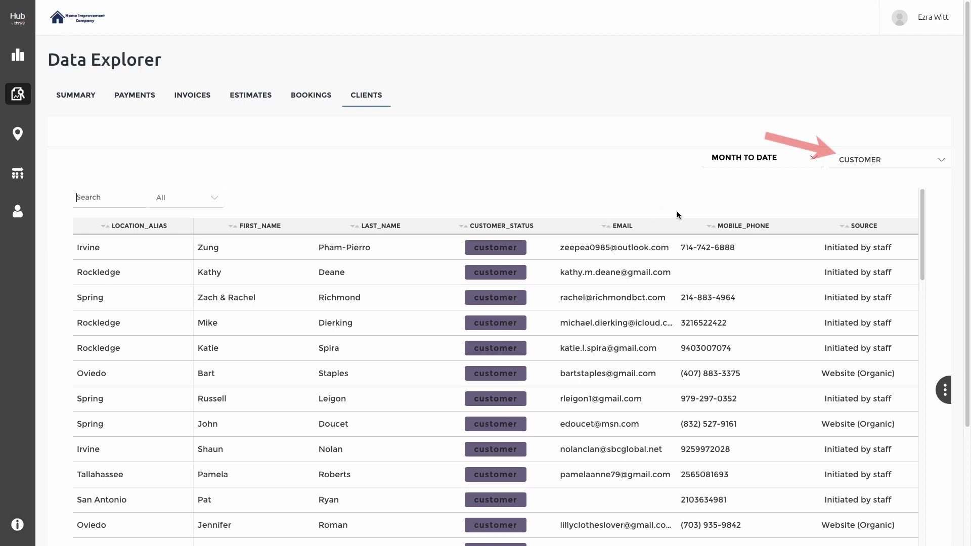
Check the CUSTOMER status and MONTH TO DATE range options for Clients, leaving both unchanged
{"action": "left_click", "coordinate": [865, 169]}
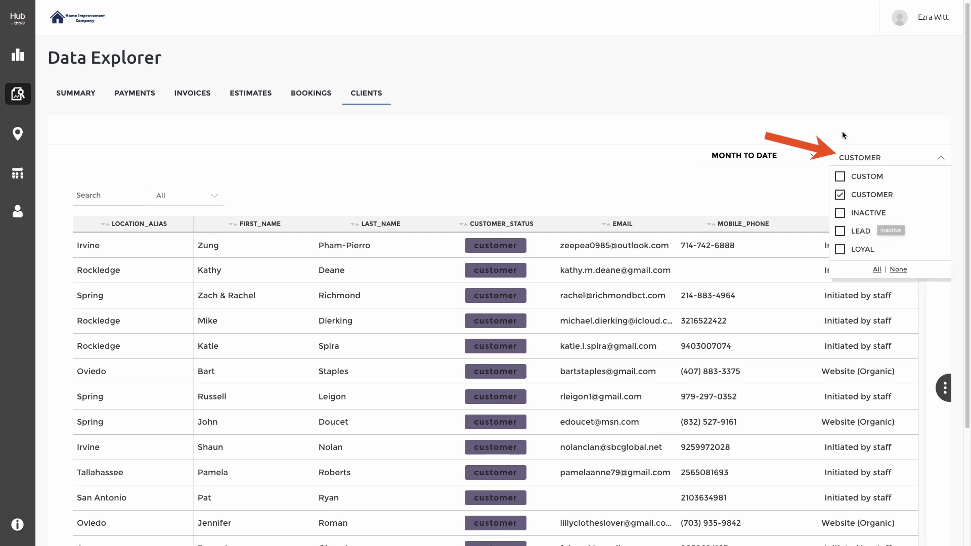
{"action": "left_click", "coordinate": [842, 131]}
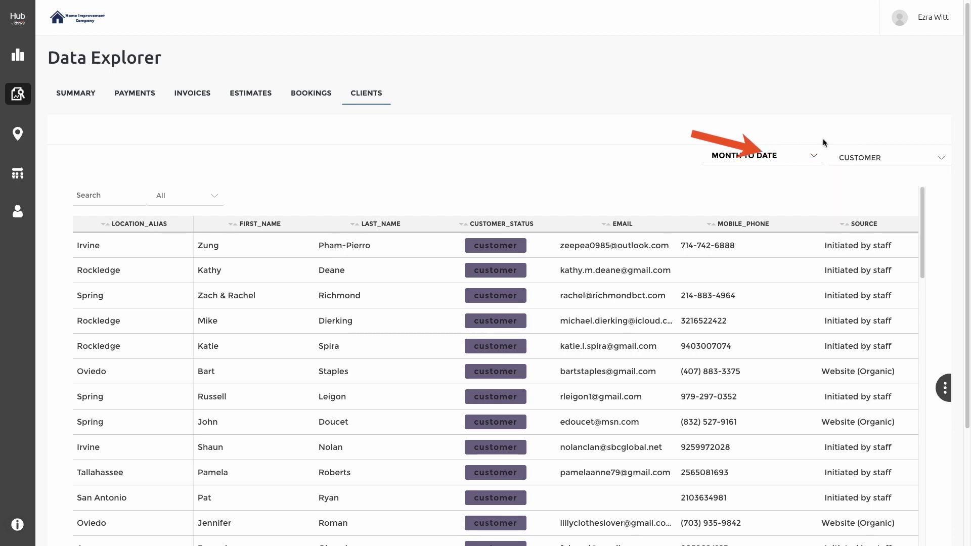
{"action": "left_click", "coordinate": [812, 156]}
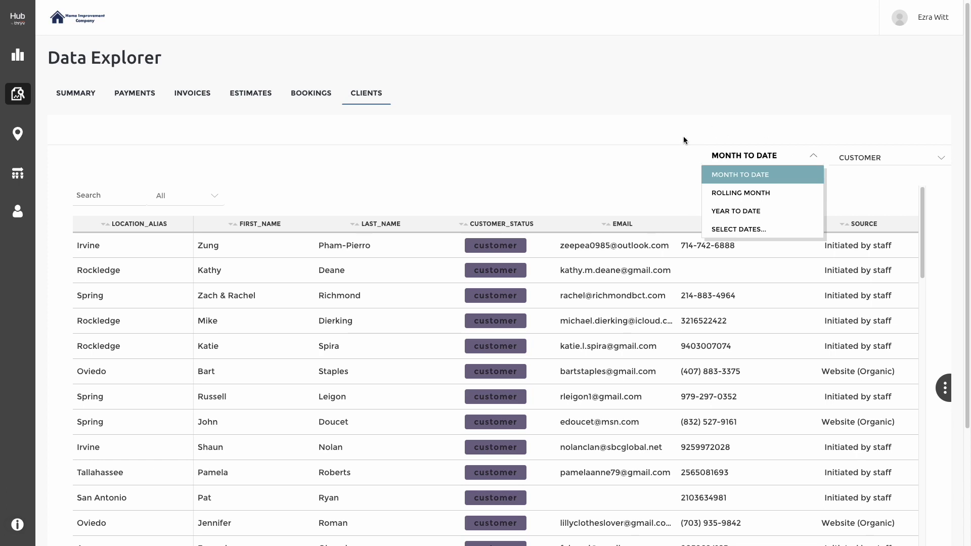
{"action": "left_click", "coordinate": [455, 162]}
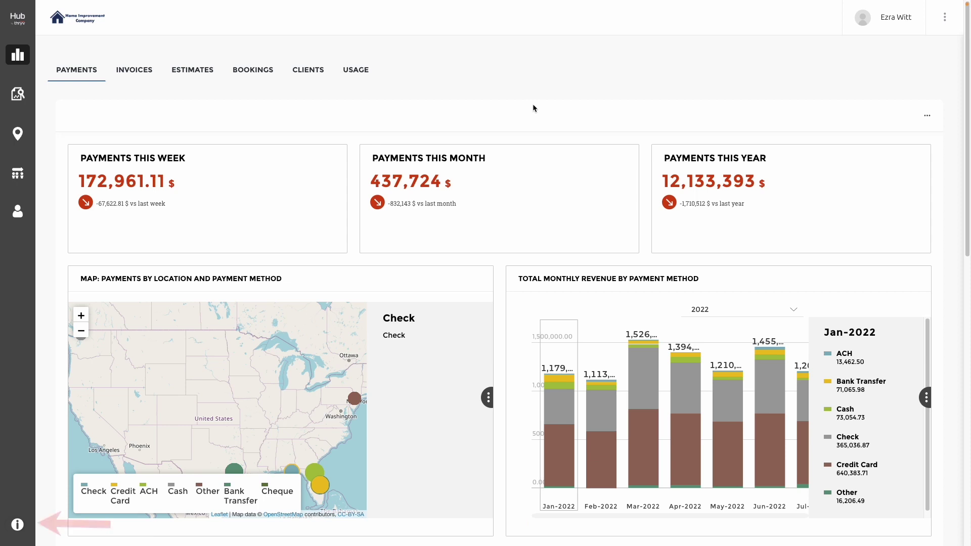
Open the Resource Hub from the sidebar info icon and choose Submit a Ticket
{"action": "left_click", "coordinate": [18, 525]}
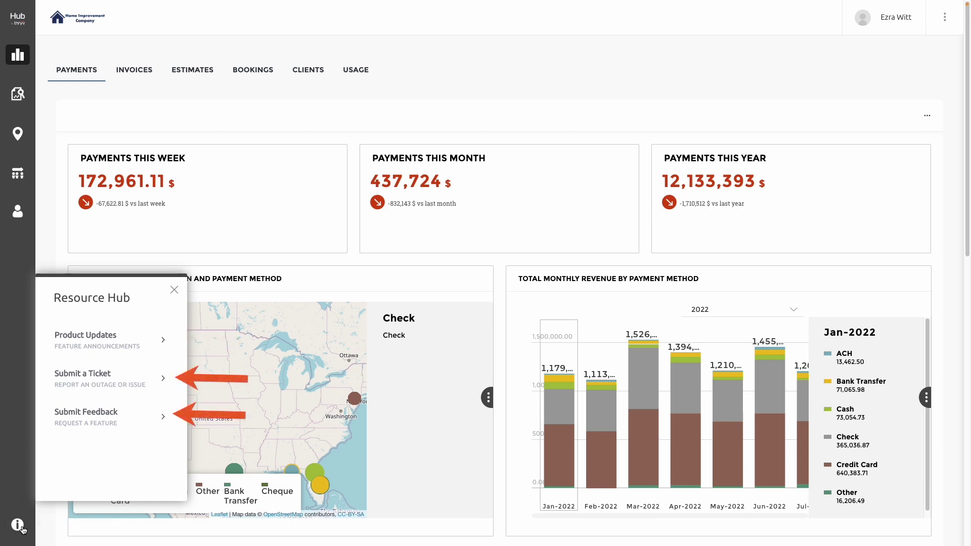
{"action": "left_click", "coordinate": [102, 385]}
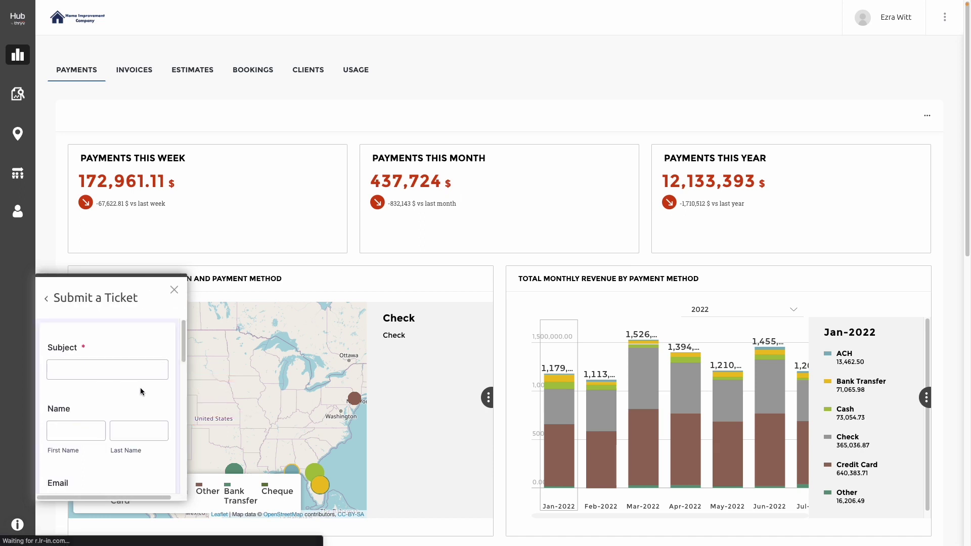
Scroll the ticket form past Issue Area down to Submit, then return to the Resource Hub menu
{"action": "scroll", "coordinate": [169, 393], "scroll_direction": "down", "scroll_amount": 1}
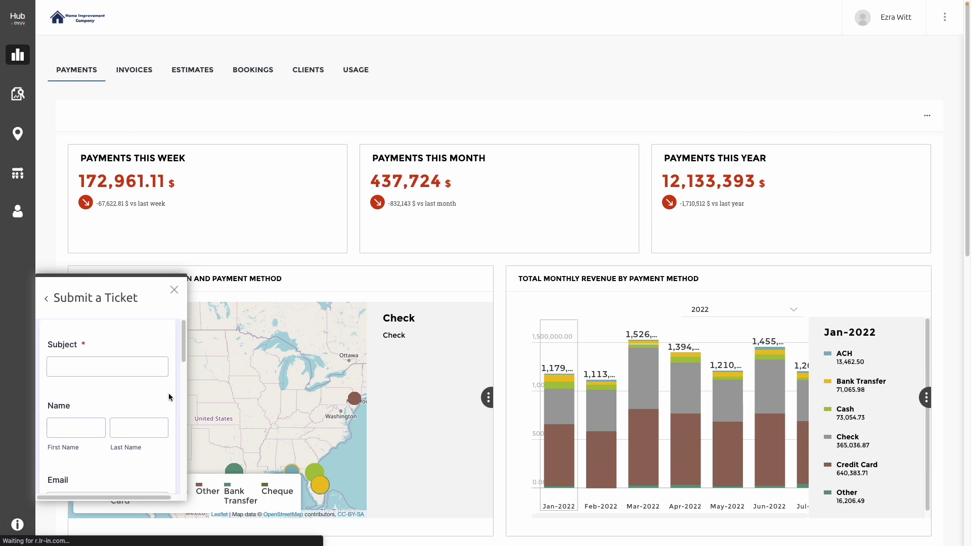
{"action": "scroll", "coordinate": [169, 393], "scroll_direction": "down", "scroll_amount": 2}
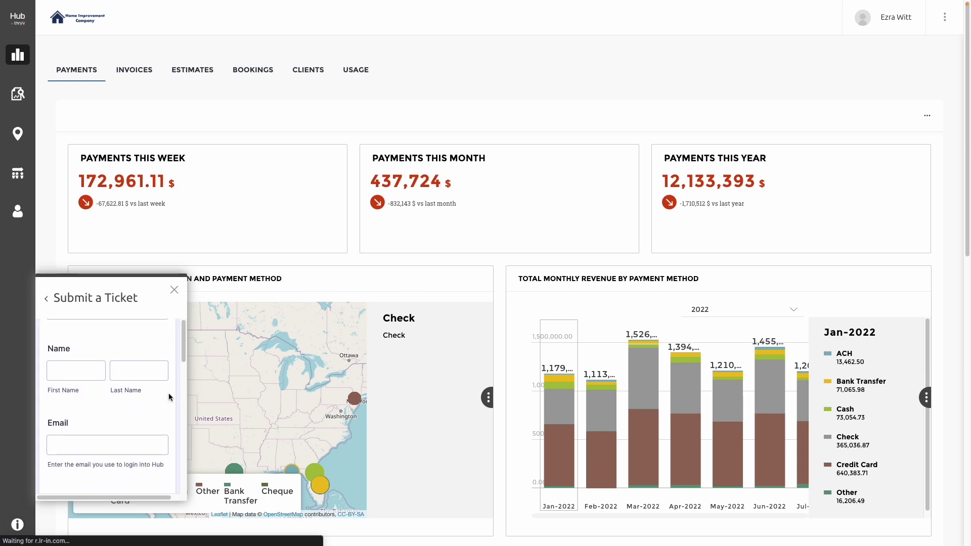
{"action": "scroll", "coordinate": [168, 394], "scroll_direction": "down", "scroll_amount": 3}
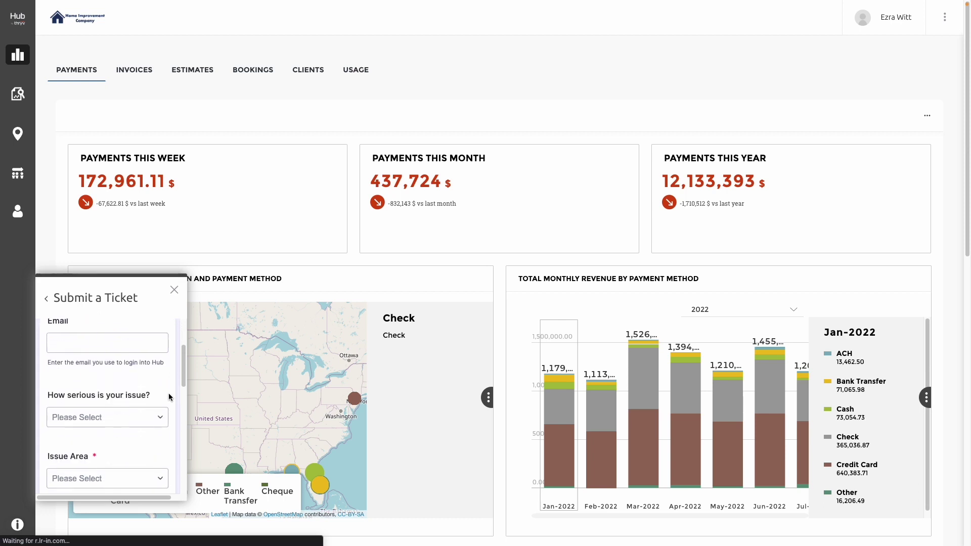
{"action": "scroll", "coordinate": [169, 394], "scroll_direction": "down", "scroll_amount": 1}
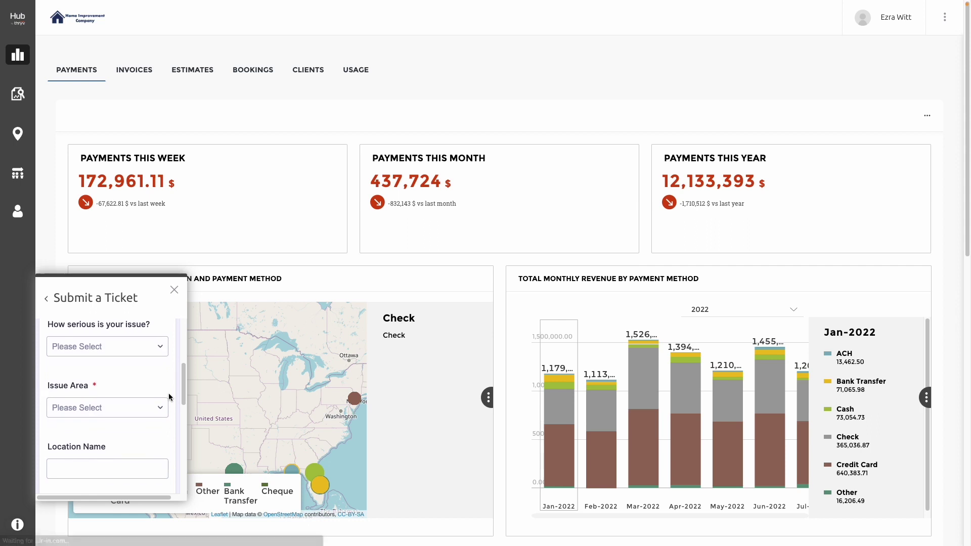
{"action": "left_click", "coordinate": [164, 405]}
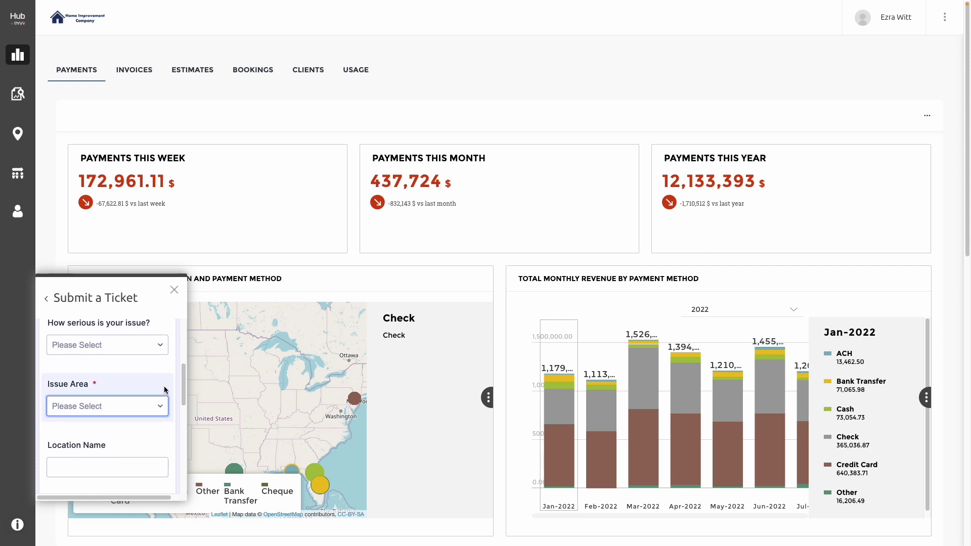
{"action": "scroll", "coordinate": [165, 399], "scroll_direction": "down", "scroll_amount": 4}
{"action": "scroll", "coordinate": [164, 388], "scroll_direction": "down", "scroll_amount": 4}
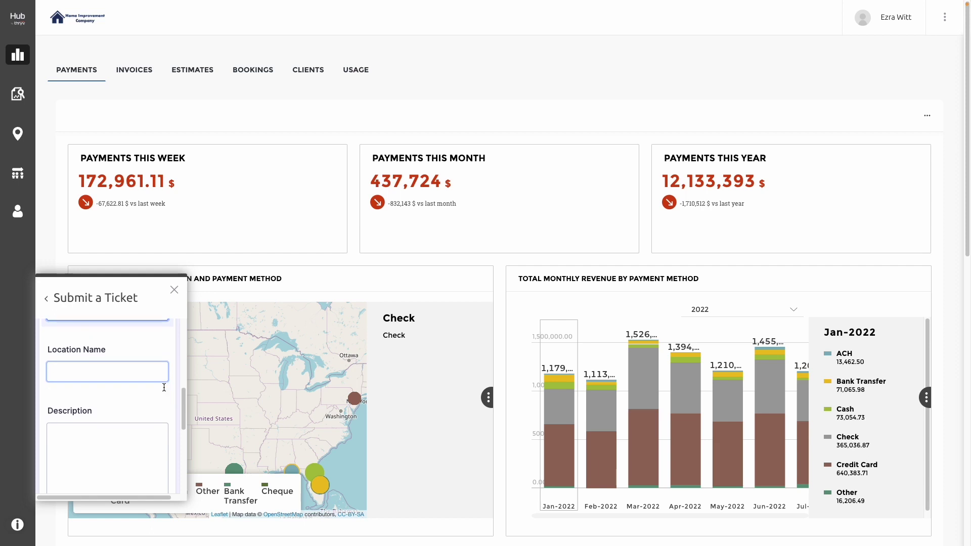
{"action": "scroll", "coordinate": [163, 387], "scroll_direction": "down", "scroll_amount": 6}
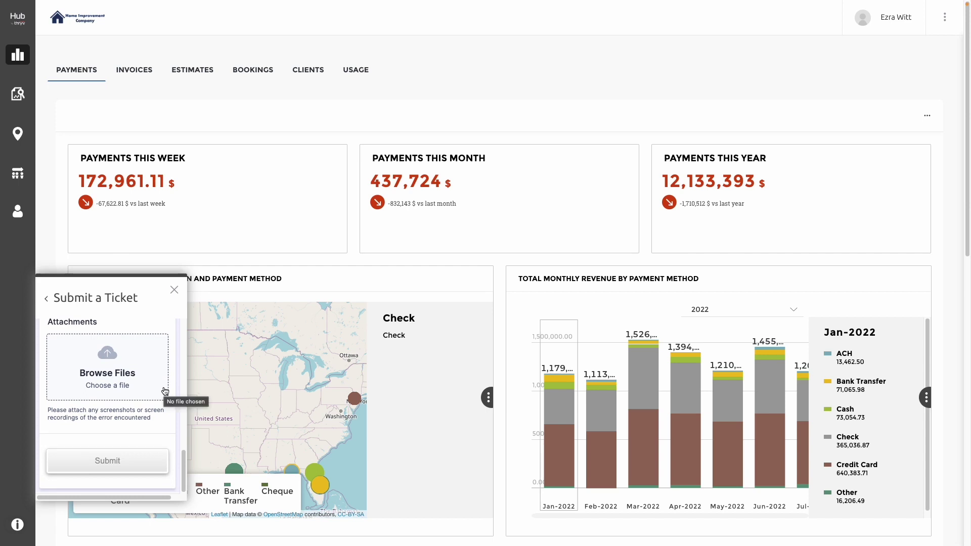
{"action": "left_click", "coordinate": [46, 300]}
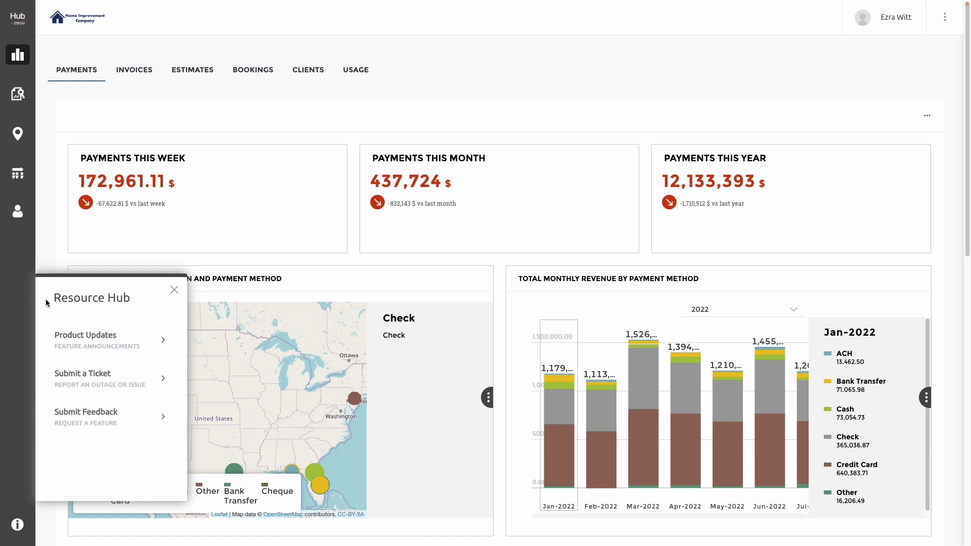
Open the Submit Feedback form and scroll past the feature request and Product Area fields to Attachments
{"action": "left_click", "coordinate": [146, 420]}
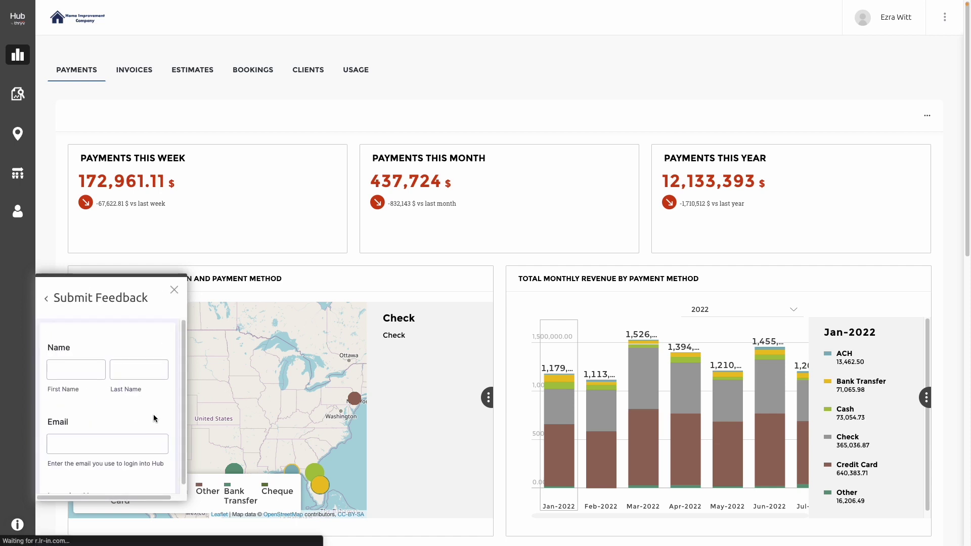
{"action": "scroll", "coordinate": [166, 414], "scroll_direction": "down", "scroll_amount": 3}
{"action": "scroll", "coordinate": [165, 414], "scroll_direction": "down", "scroll_amount": 4}
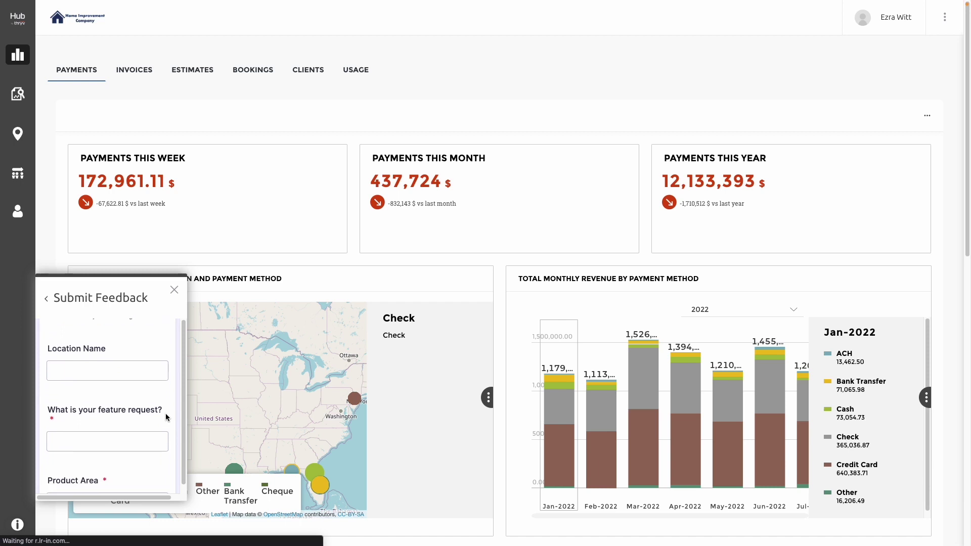
{"action": "scroll", "coordinate": [166, 417], "scroll_direction": "down", "scroll_amount": 3}
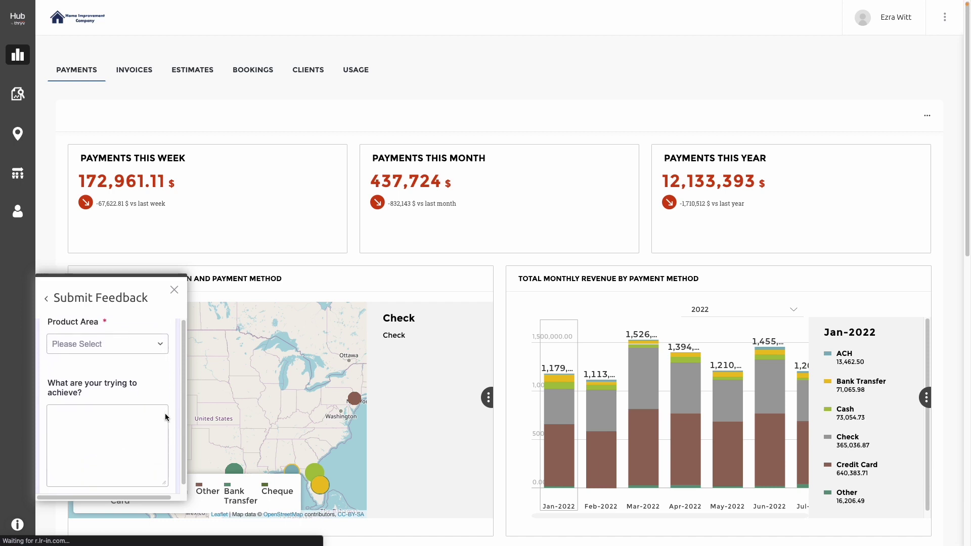
{"action": "scroll", "coordinate": [165, 417], "scroll_direction": "down", "scroll_amount": 4}
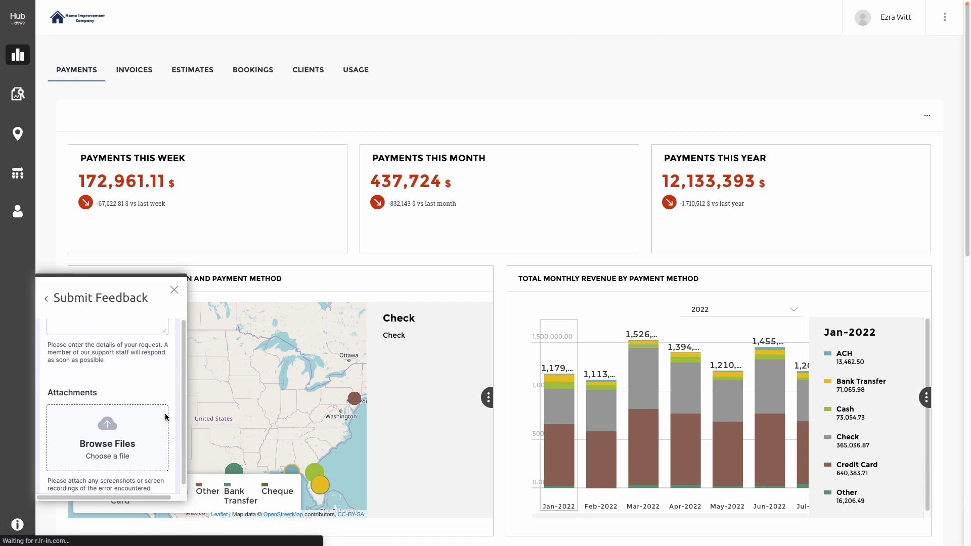